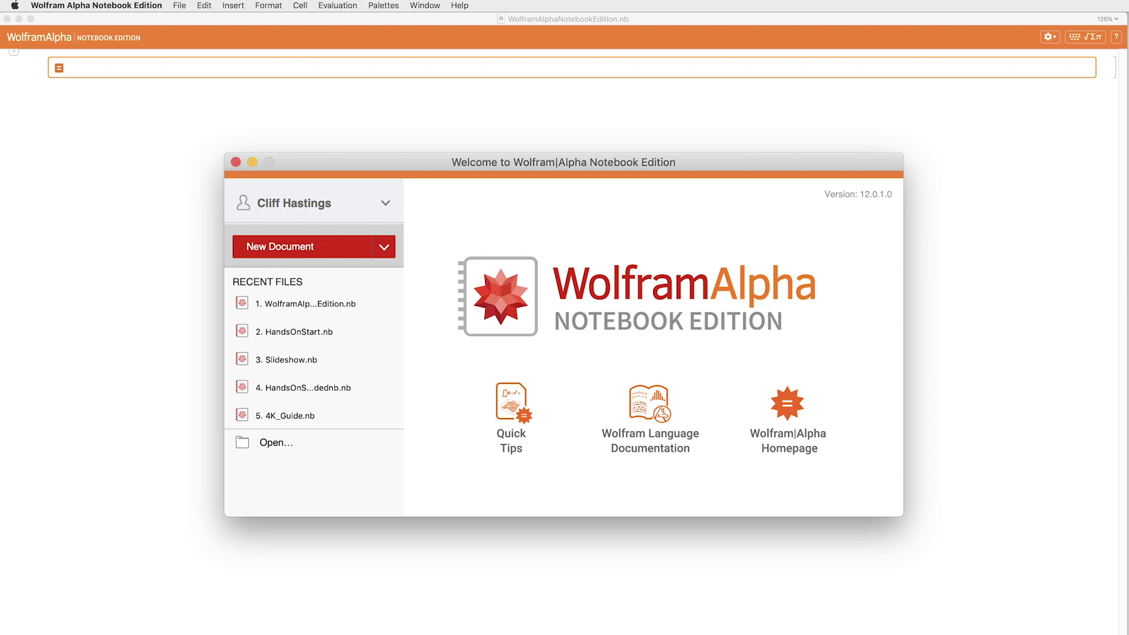
Compute 14+71, 5^3 and the exact fraction 16/72 in the notebook
{"action": "left_click", "coordinate": [144, 63]}
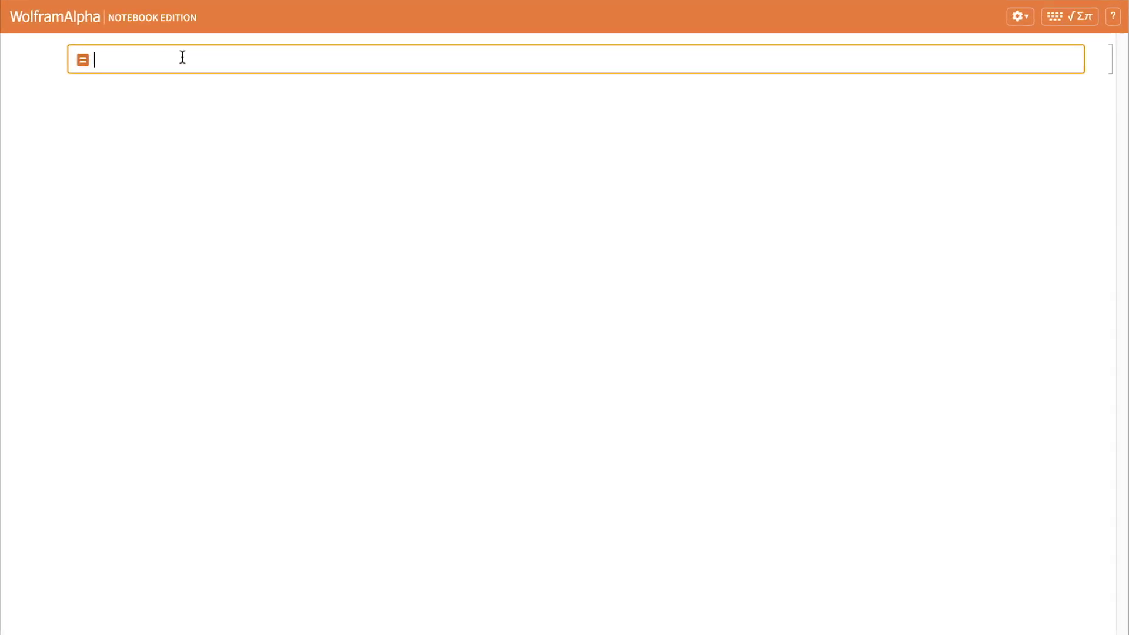
{"action": "type", "text": "14+71"}
{"action": "key", "text": "Return"}
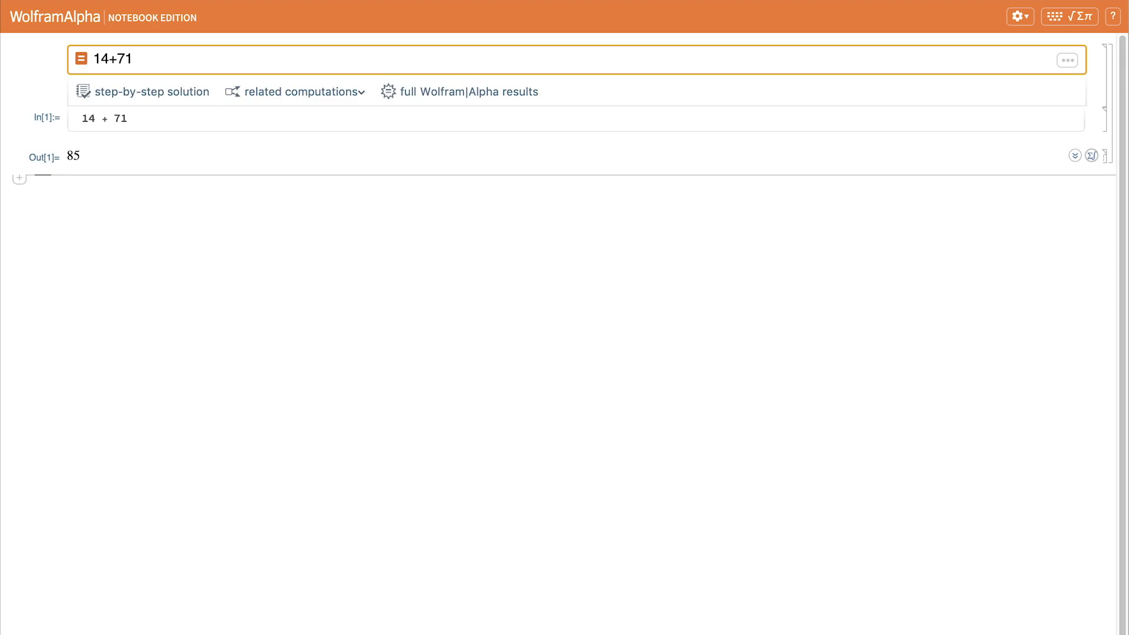
{"action": "type", "text": "5^3"}
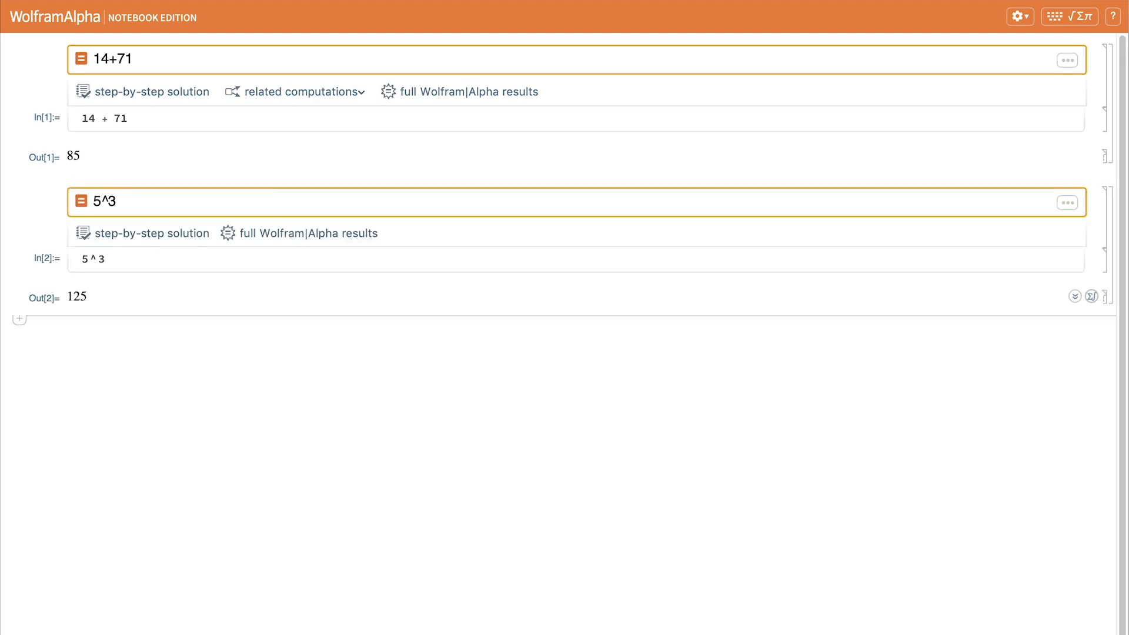
{"action": "type", "text": "16/72"}
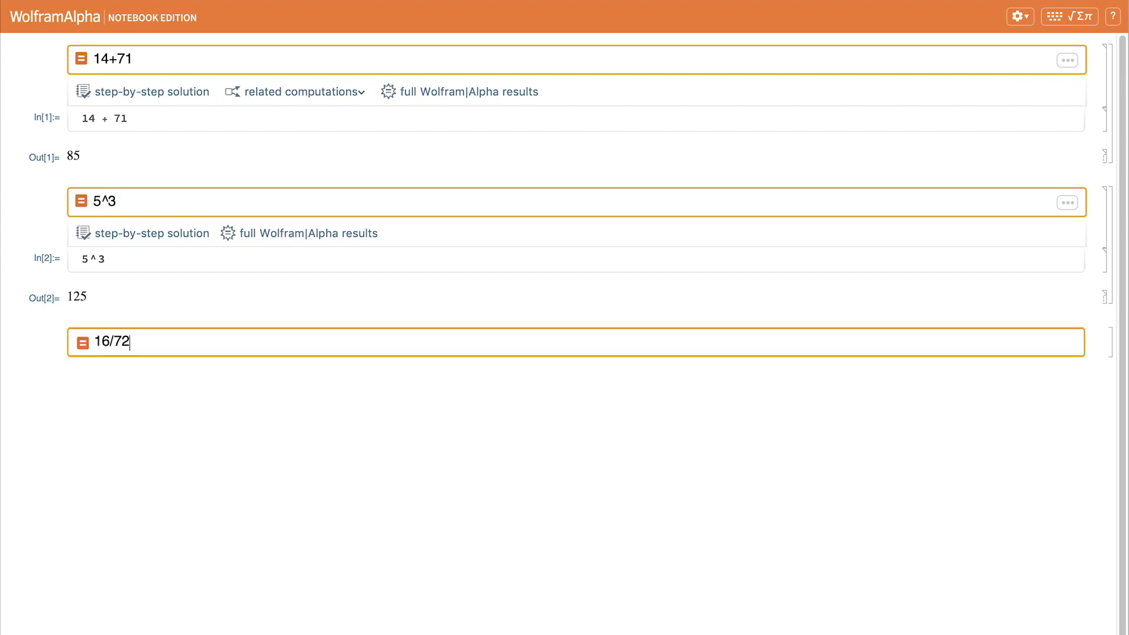
{"action": "key", "text": "Return"}
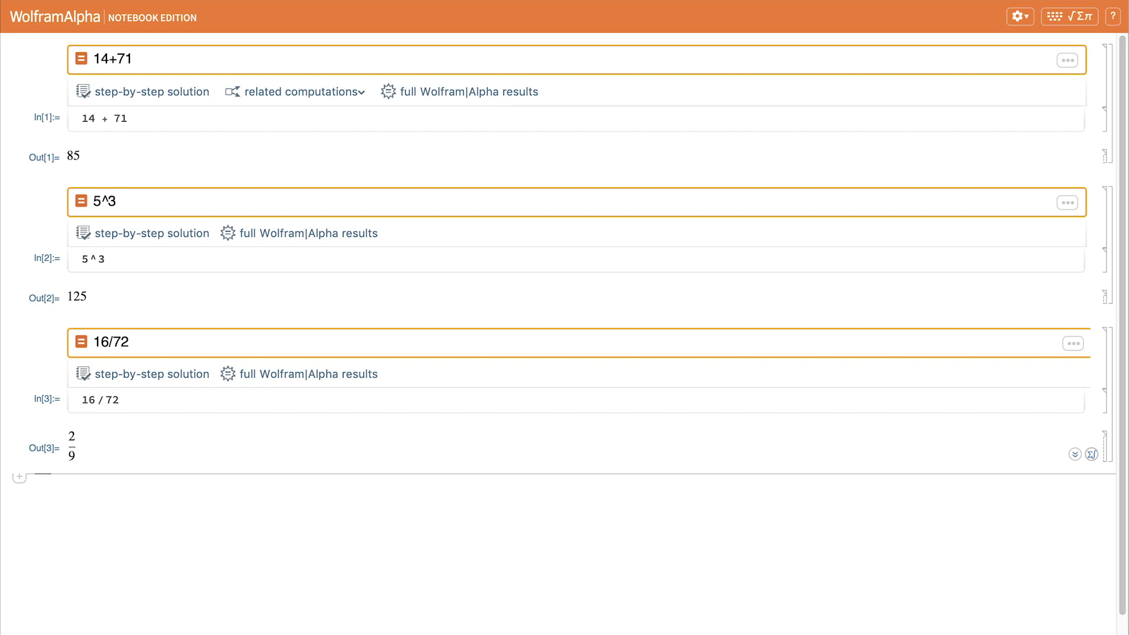
Evaluate 16/72 to 3 digits (0.222) and pi to 100 digits
{"action": "type", "text": "16/72 to 3 digits"}
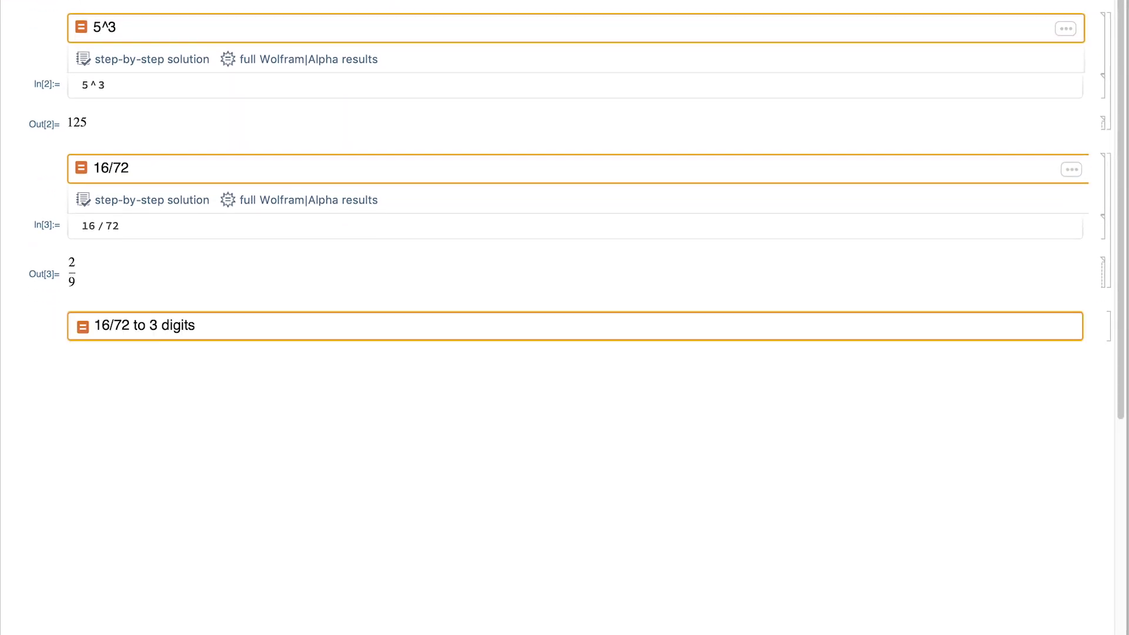
{"action": "key", "text": "shift+Return"}
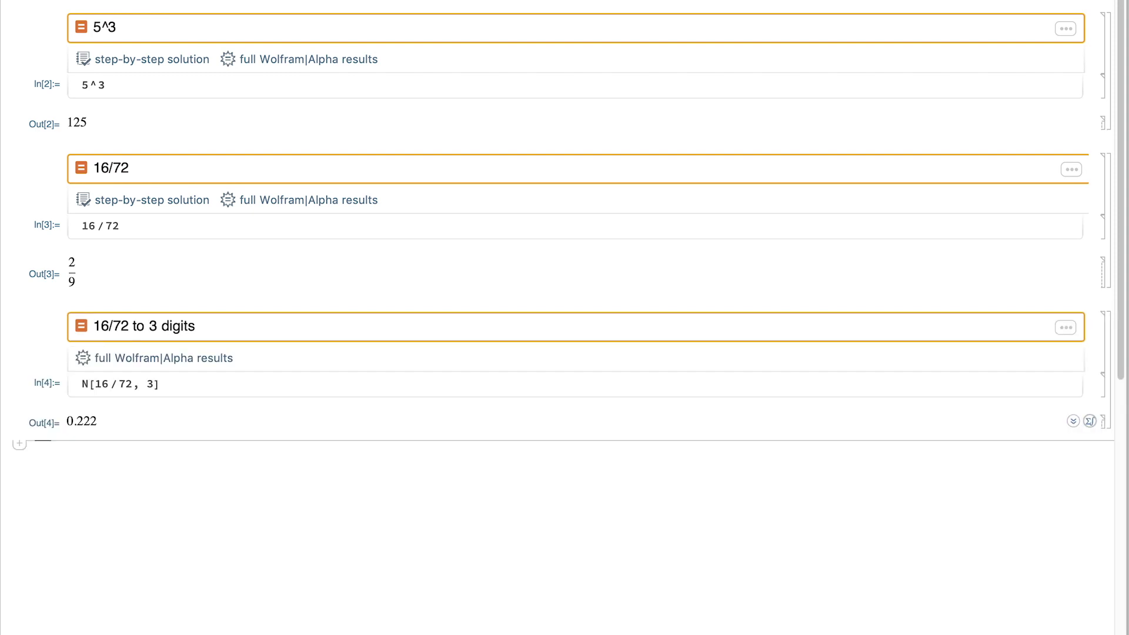
{"action": "key", "text": "equal"}
{"action": "type", "text": "Pi to 100 digits"}
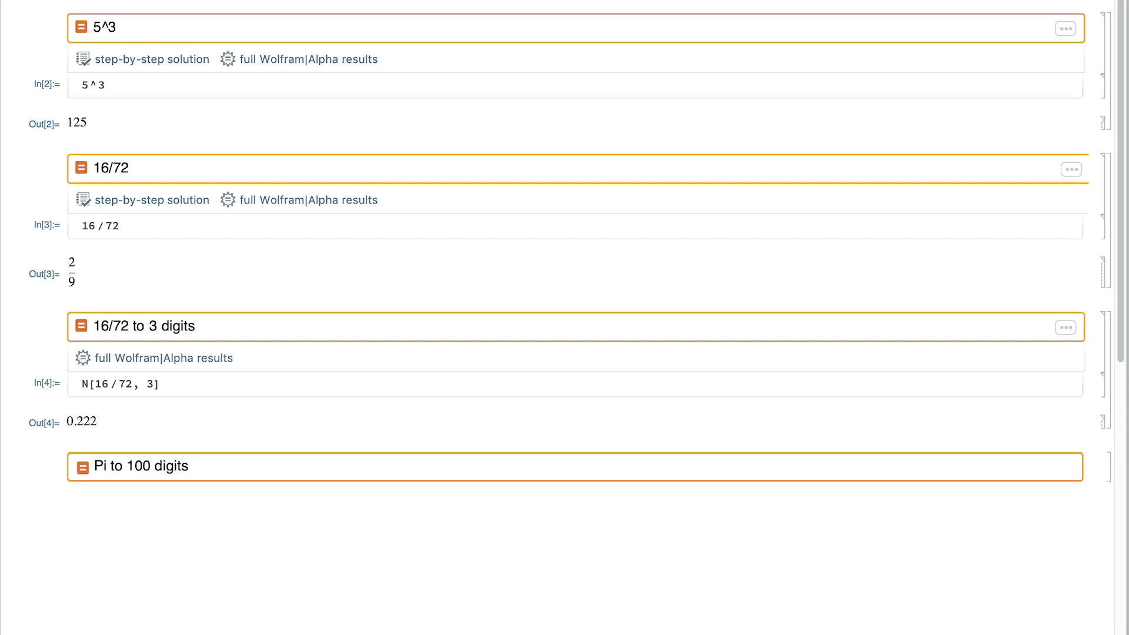
{"action": "key", "text": "shift+Return"}
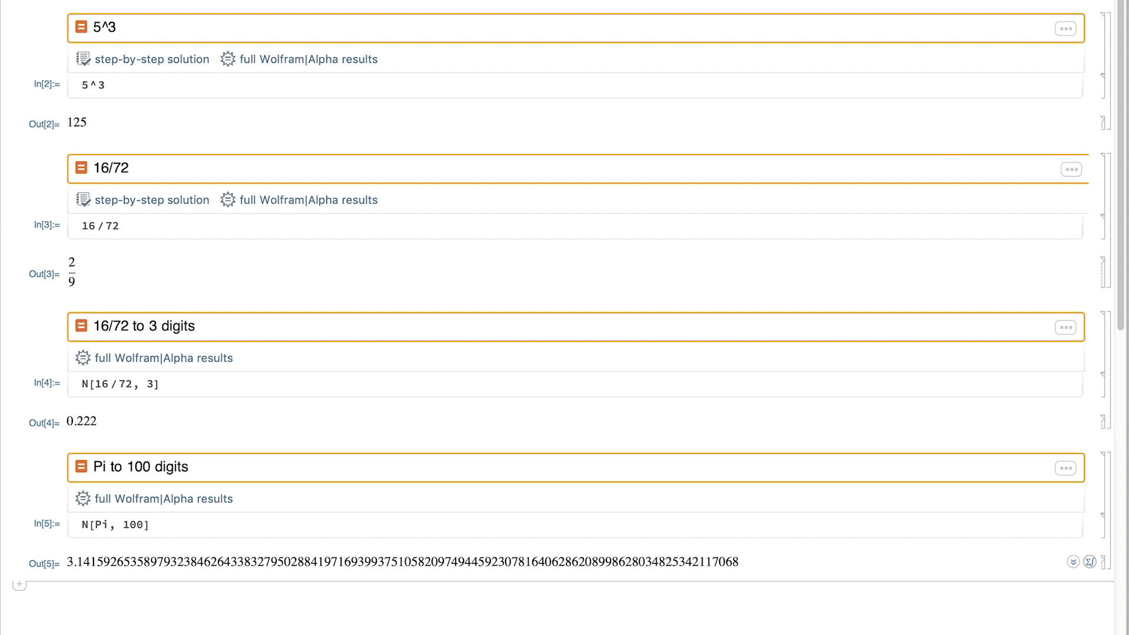
Set b=5 and evaluate b^2+5b, giving 50
{"action": "key", "text": "equal"}
{"action": "type", "text": "set b=5"}
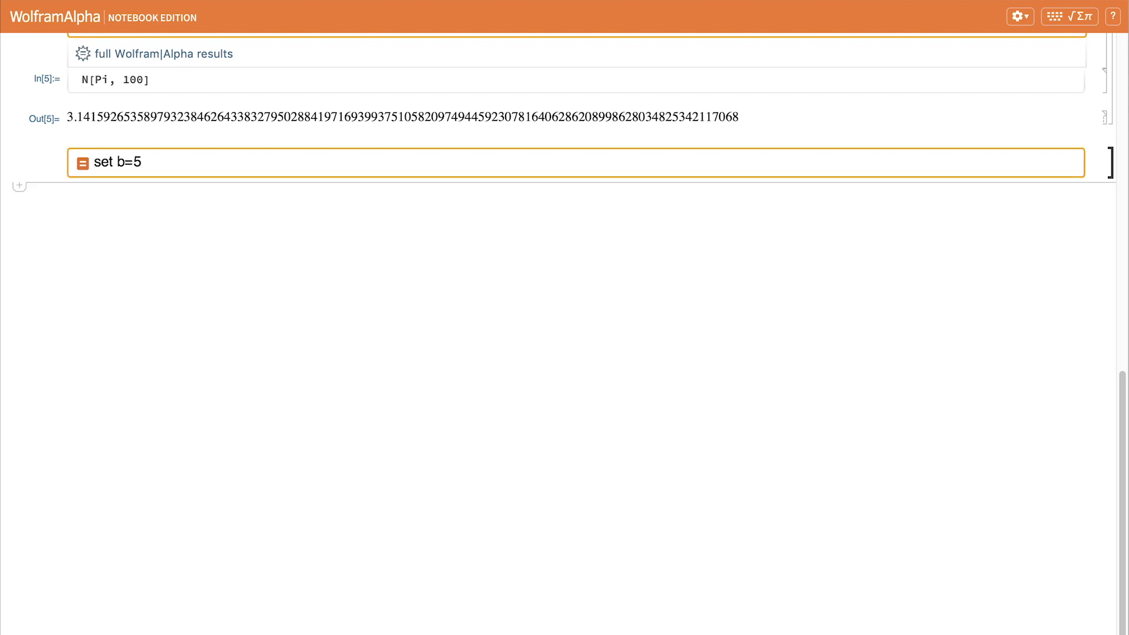
{"action": "key", "text": "shift+Return"}
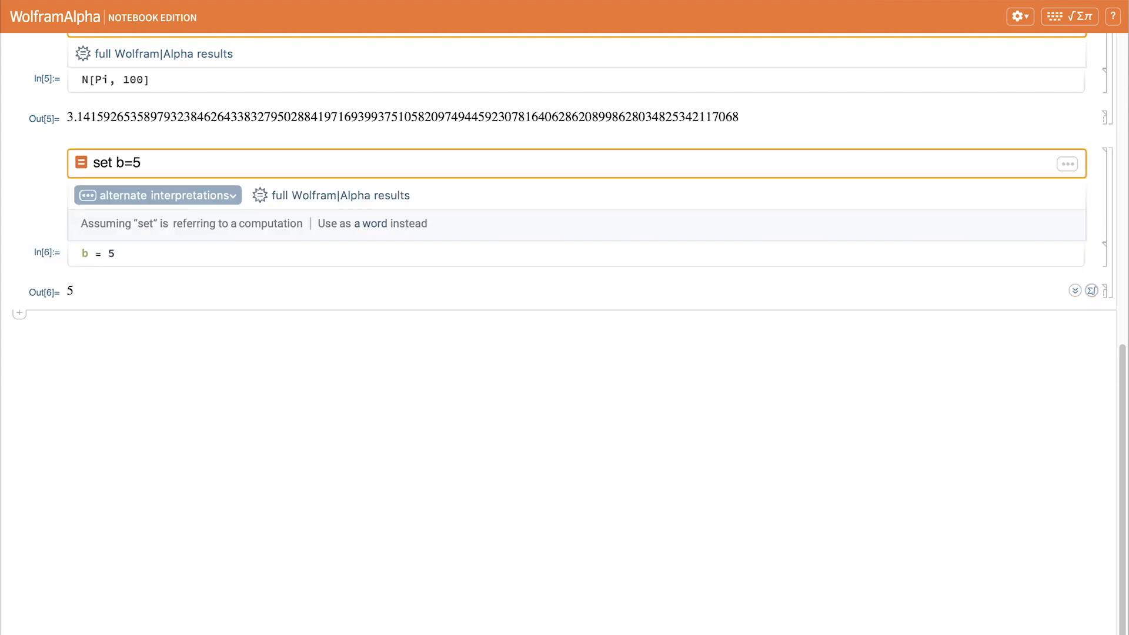
{"action": "key", "text": "equal"}
{"action": "type", "text": "b^2+5b"}
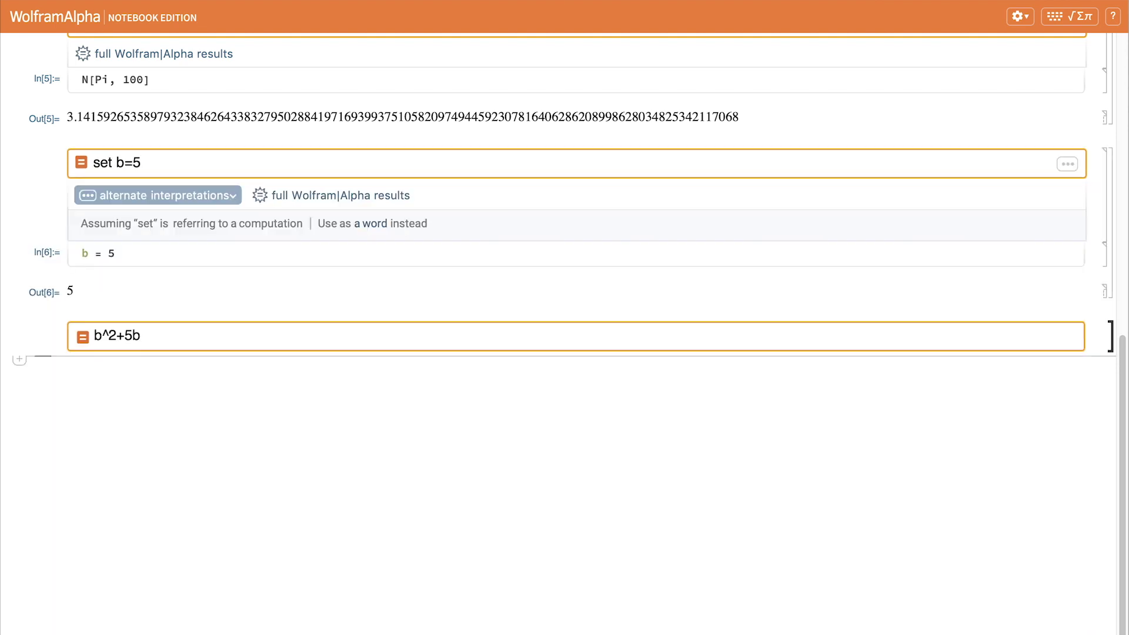
{"action": "key", "text": "shift+Return"}
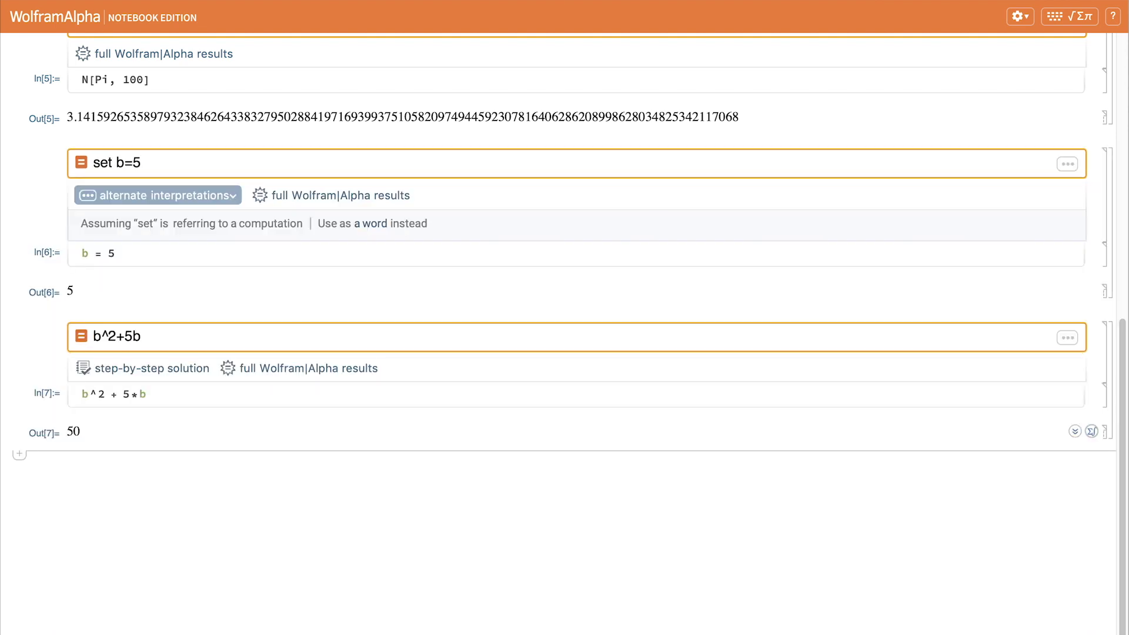
Define f(x)=x^2+2x+2, then evaluate f(5), f'(x), and f'(x) where x=10
{"action": "key", "text": "equal"}
{"action": "type", "text": "set f(x)="}
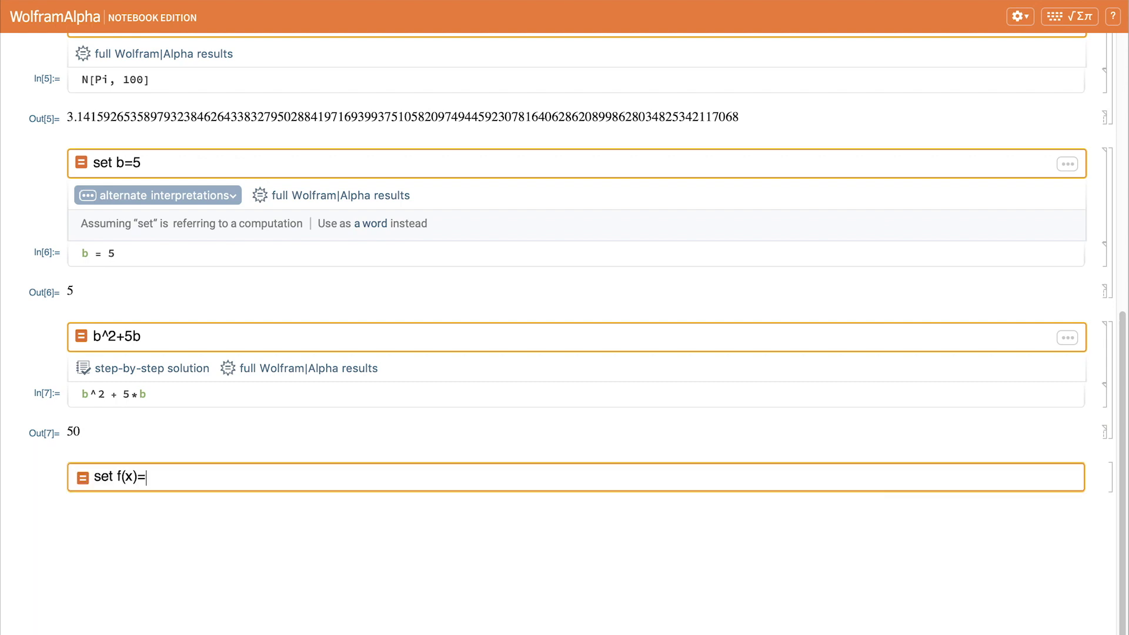
{"action": "type", "text": "x^2+2x+2"}
{"action": "key", "text": "shift+Return"}
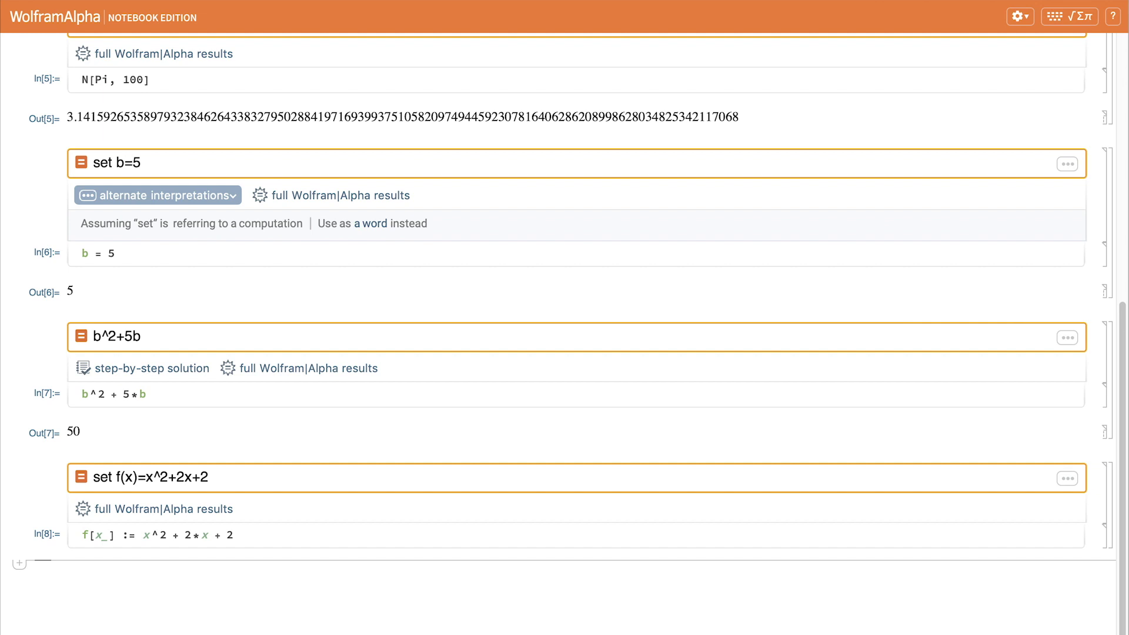
{"action": "type", "text": "=f(5)"}
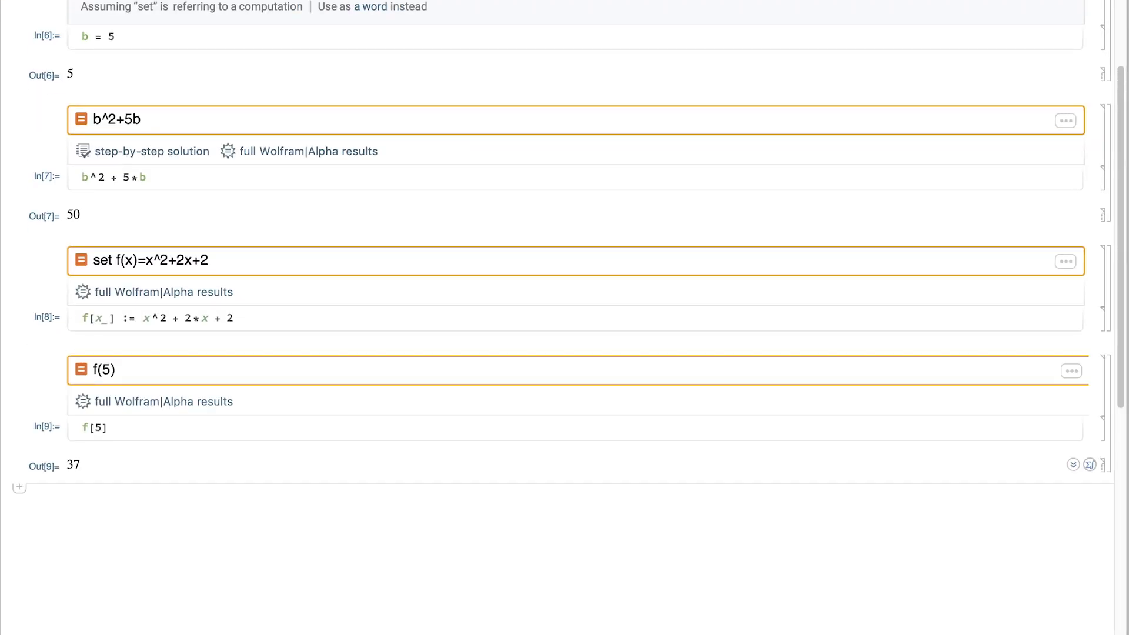
{"action": "type", "text": "=f'(x)"}
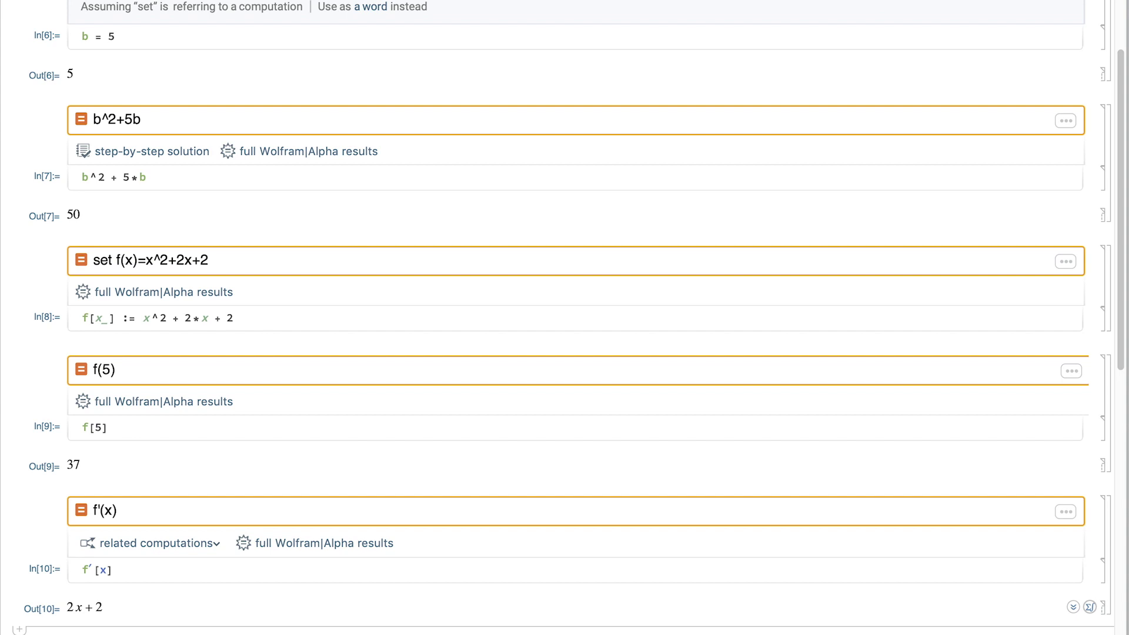
{"action": "type", "text": "=f'(x) wh"}
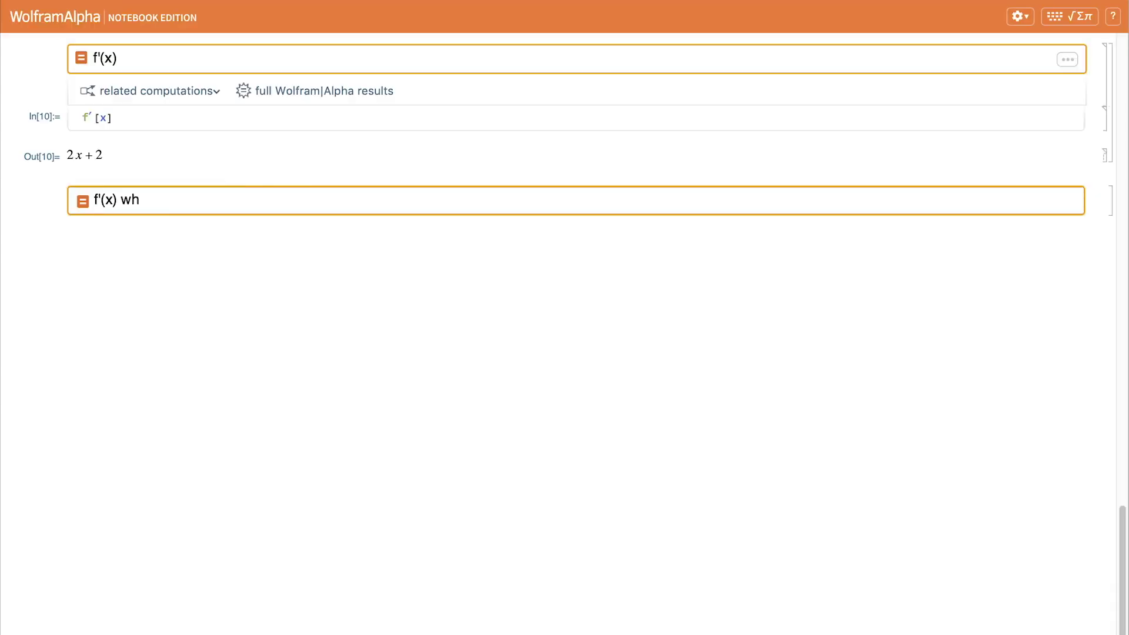
{"action": "type", "text": "ere x=10"}
{"action": "key", "text": "Return"}
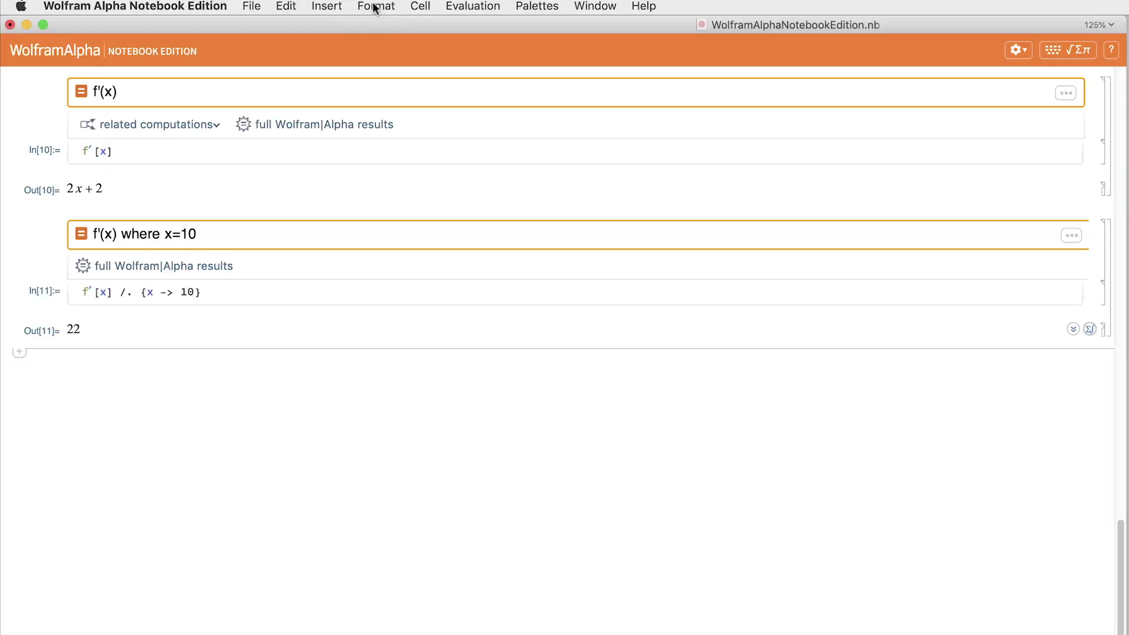
Add a Section-style heading cell titled 'Graphics'
{"action": "left_click", "coordinate": [376, 6]}
{"action": "mouse_move", "coordinate": [375, 25]}
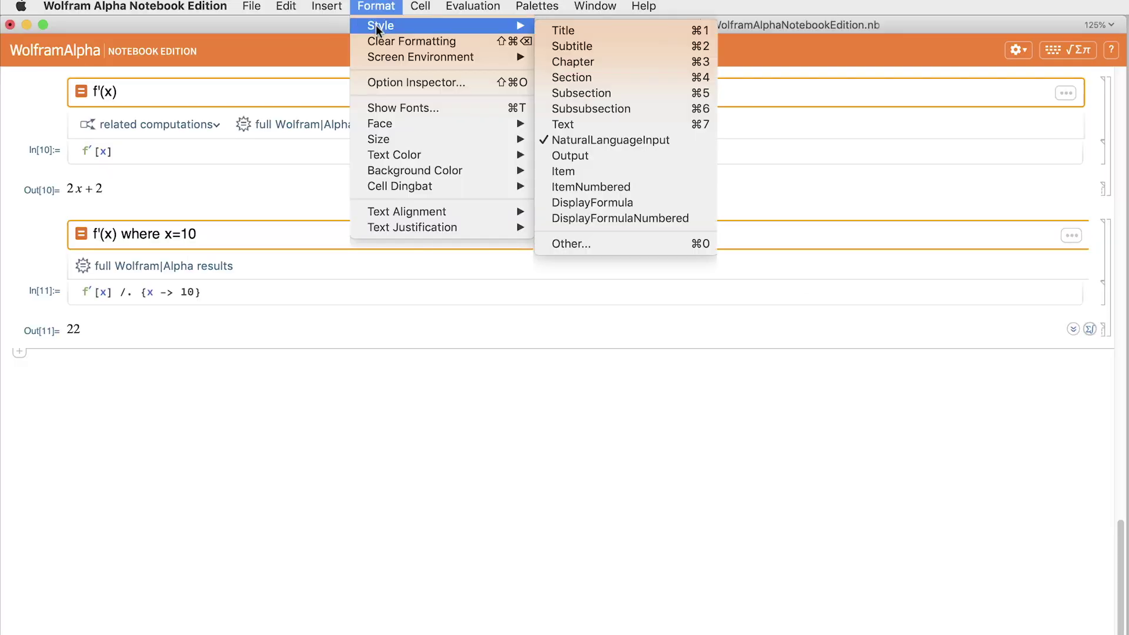
{"action": "left_click", "coordinate": [572, 77]}
{"action": "type", "text": "Graphics"}
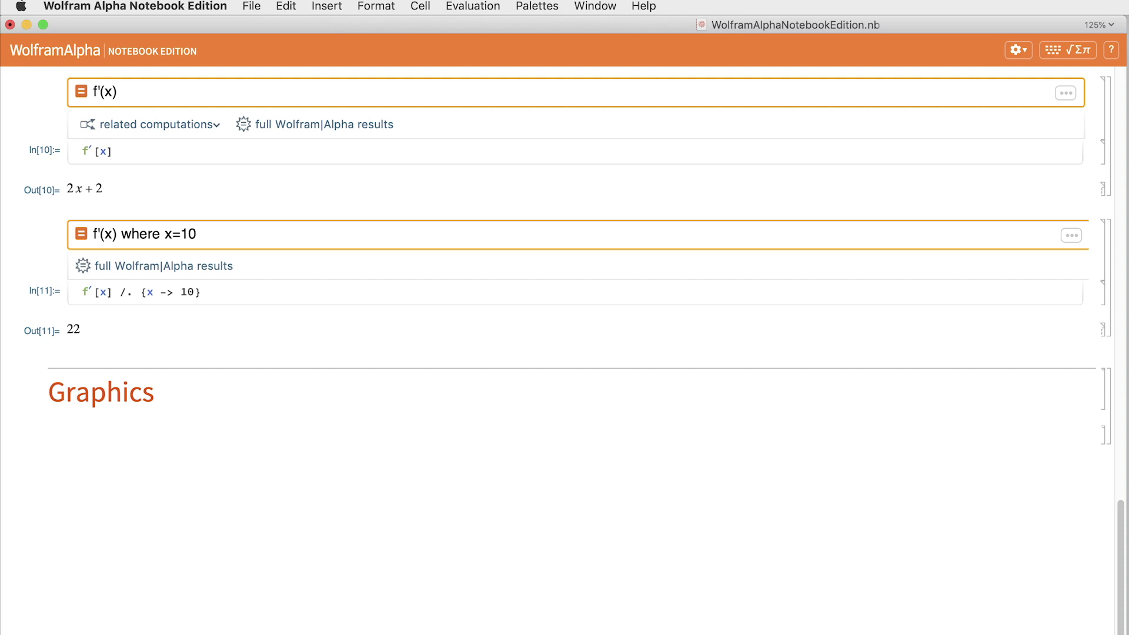
Write 'Now the fun begins!' below the heading with 'fun' colored red
{"action": "key", "text": "Return"}
{"action": "type", "text": "Now the fun begins!"}
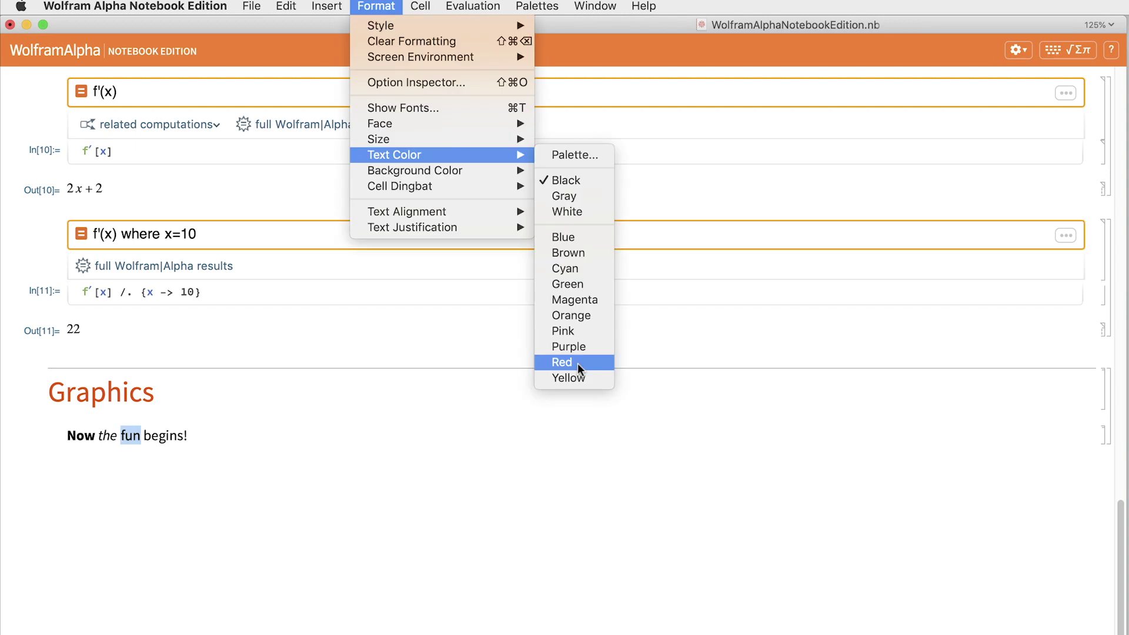
{"action": "left_click", "coordinate": [577, 362]}
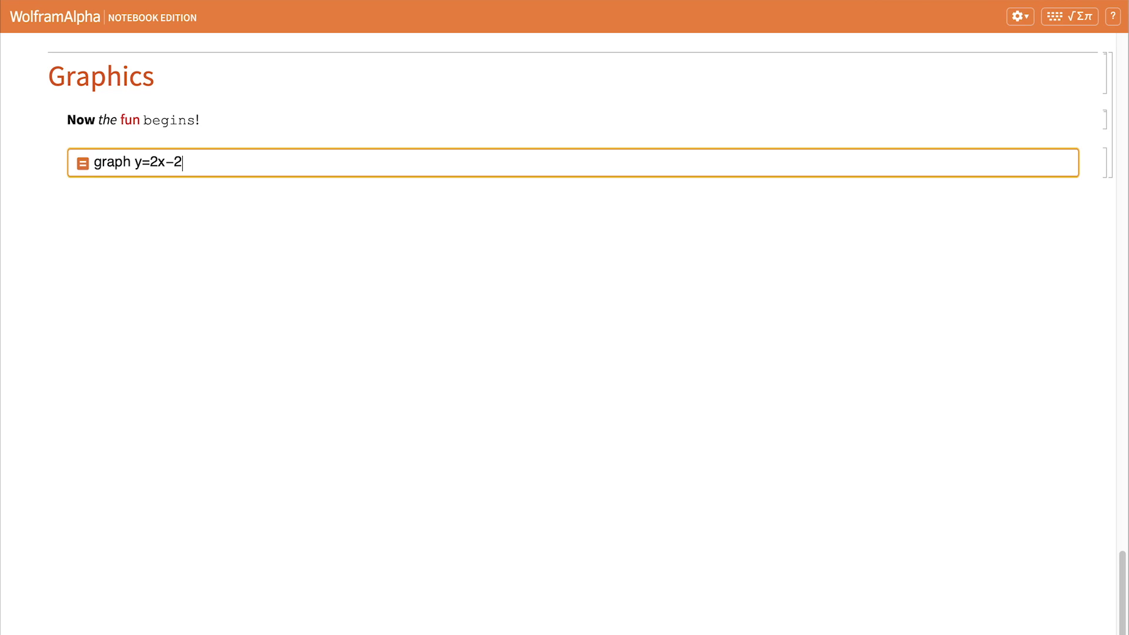
Graph y=2x-2, then graph y=2x^2-2 together with y=2x-2
{"action": "key", "text": "shift+Return"}
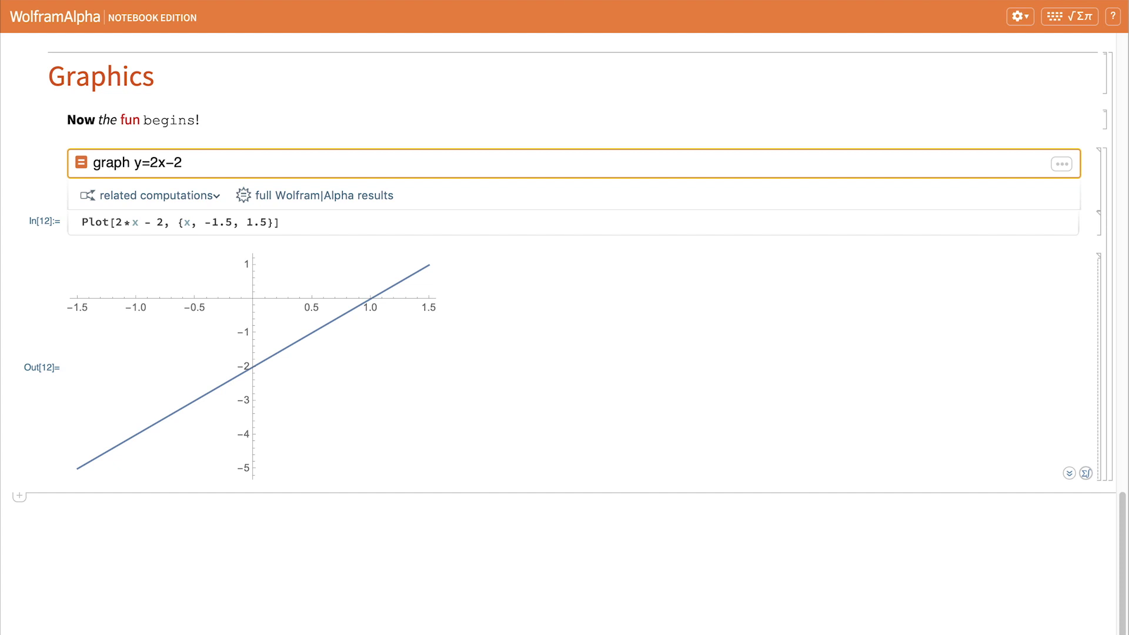
{"action": "type", "text": "graph y=2x^2-2 and y=2x-2"}
{"action": "key", "text": "shift+Return"}
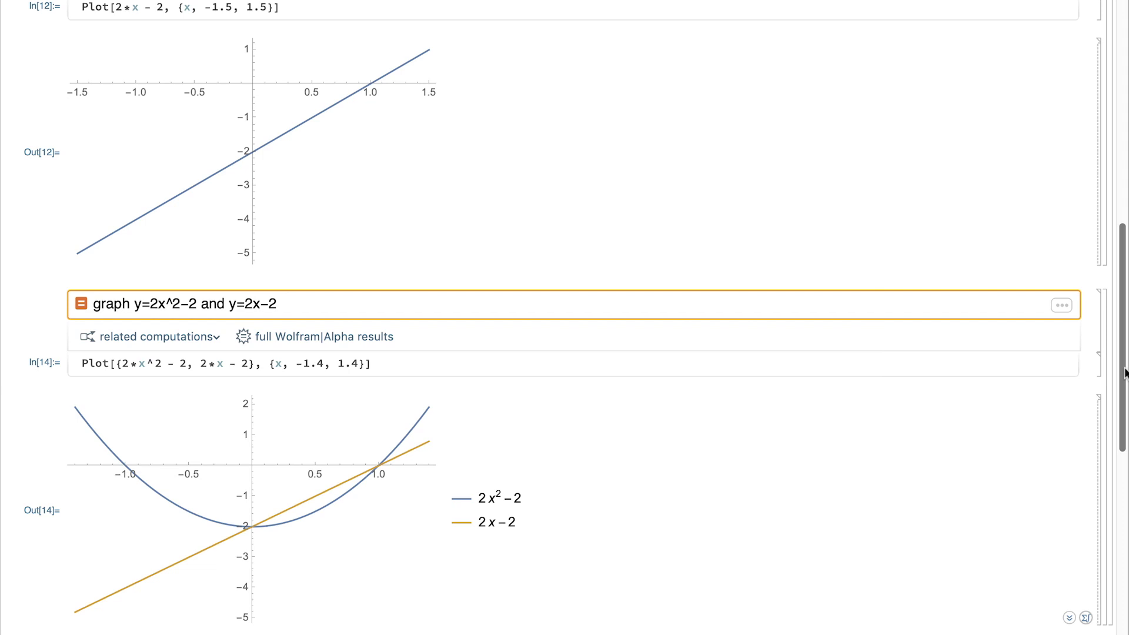
Plot the 3D surface of sin(x)cos(y) and enter the varying-a graph request below it
{"action": "scroll", "coordinate": [1124, 373], "scroll_direction": "down", "scroll_amount": 10}
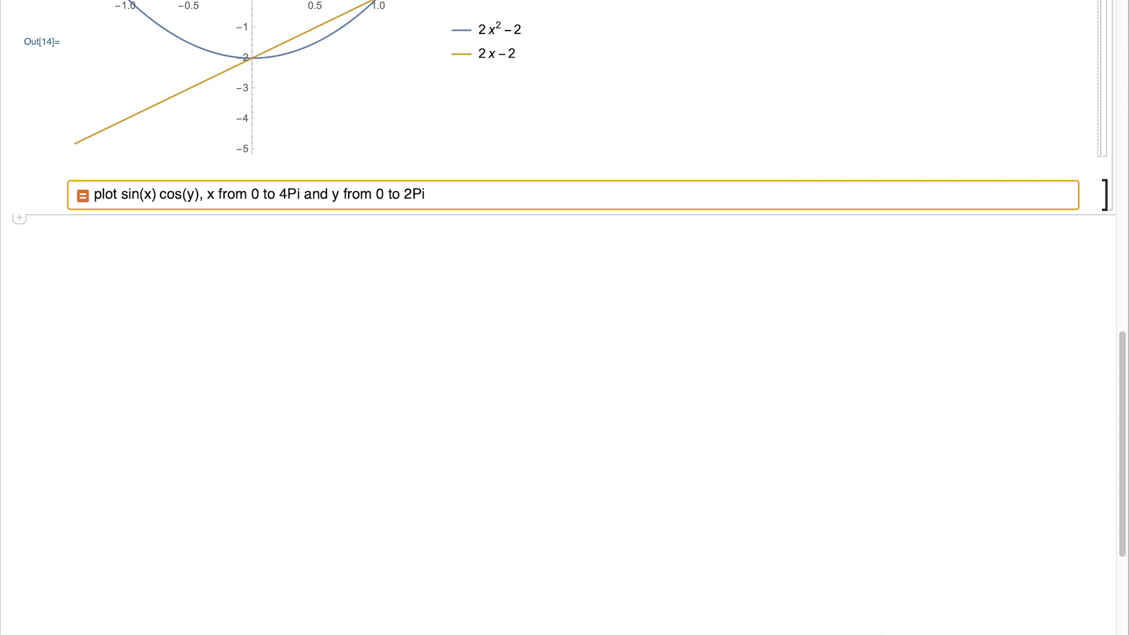
{"action": "key", "text": "shift+Return"}
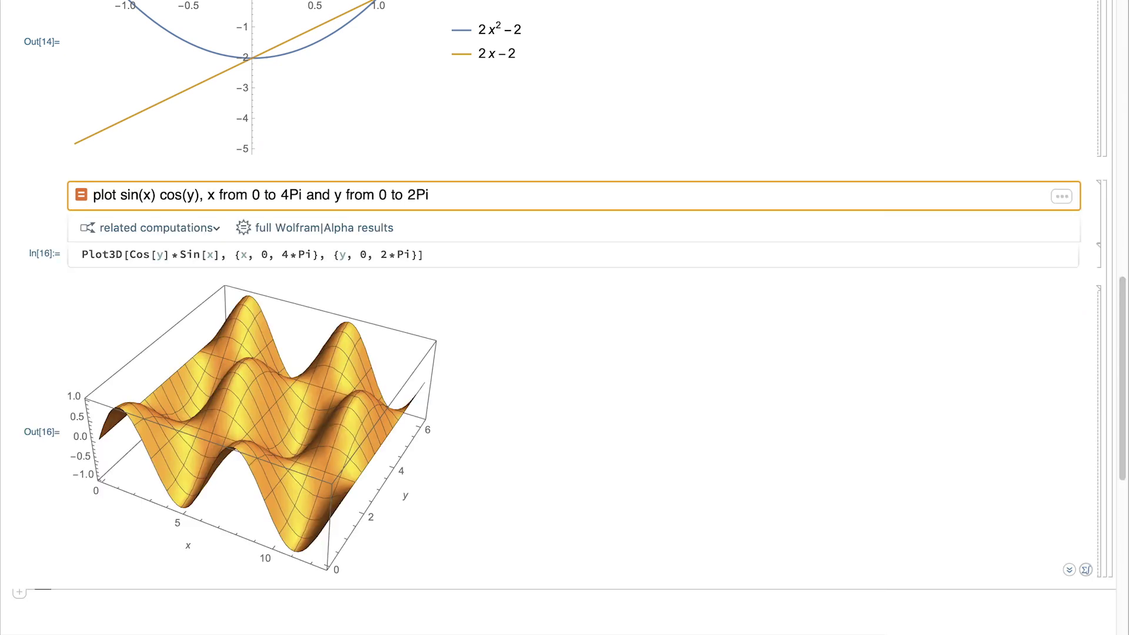
{"action": "key", "text": "="}
{"action": "type", "text": "graph y=2+sin(ax^2)−2, varying a"}
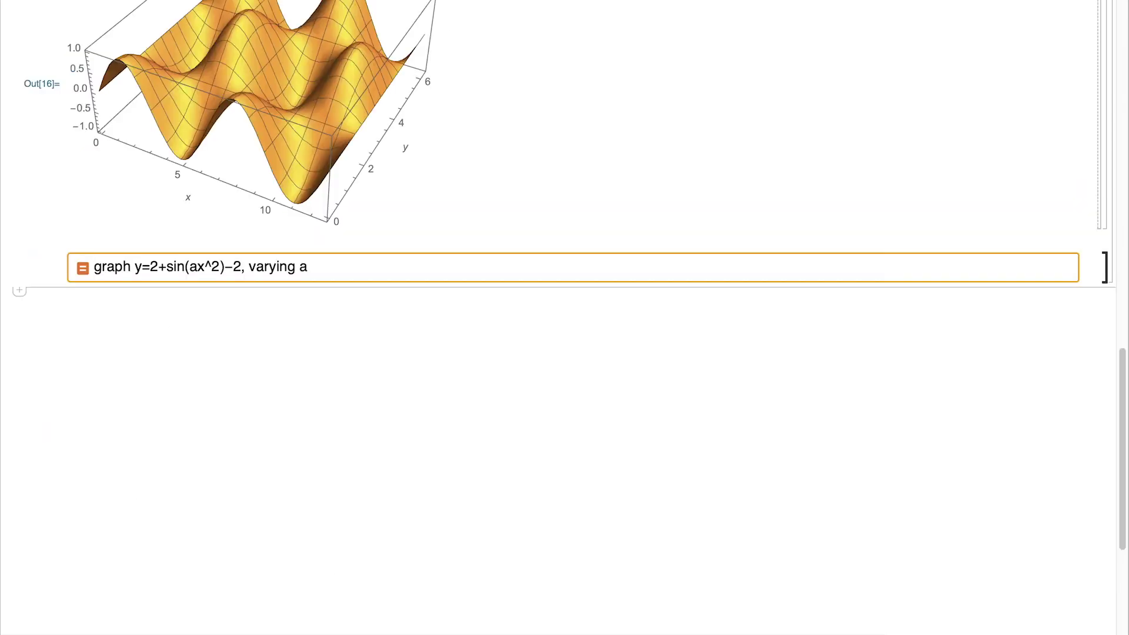
Show the varying-a graph, increase a with the slider, and expand all steps solving 2x−2=0
{"action": "key", "text": "shift+Return"}
{"action": "mouse_move", "coordinate": [196, 337]}
{"action": "left_mouse_down"}
{"action": "mouse_move", "coordinate": [291, 337]}
{"action": "mouse_move", "coordinate": [174, 335]}
{"action": "left_mouse_up"}
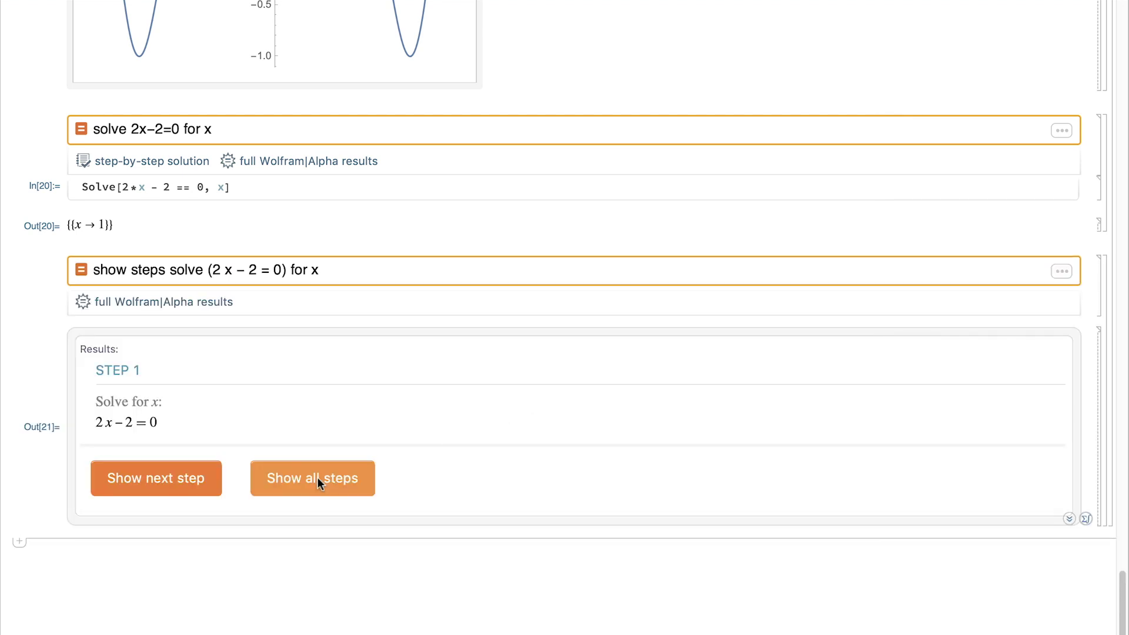
{"action": "left_click", "coordinate": [316, 478]}
Reveal every step of the two-equation system solution, giving x=5, y=10
{"action": "scroll", "coordinate": [1125, 334], "scroll_direction": "down", "scroll_amount": 5}
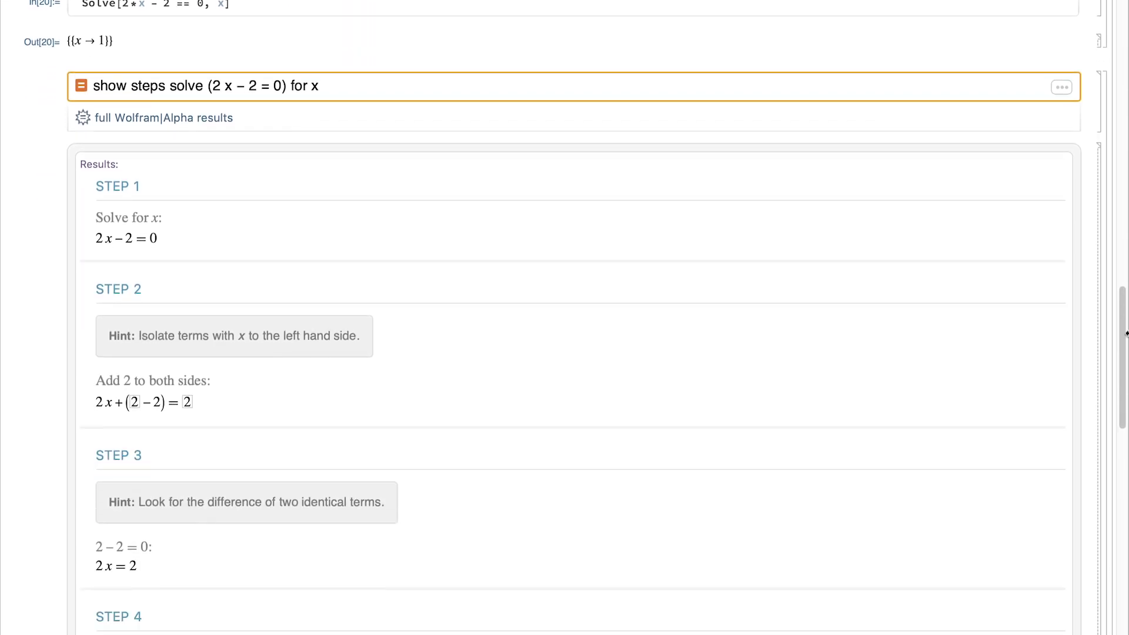
{"action": "scroll", "coordinate": [1125, 333], "scroll_direction": "down", "scroll_amount": 15}
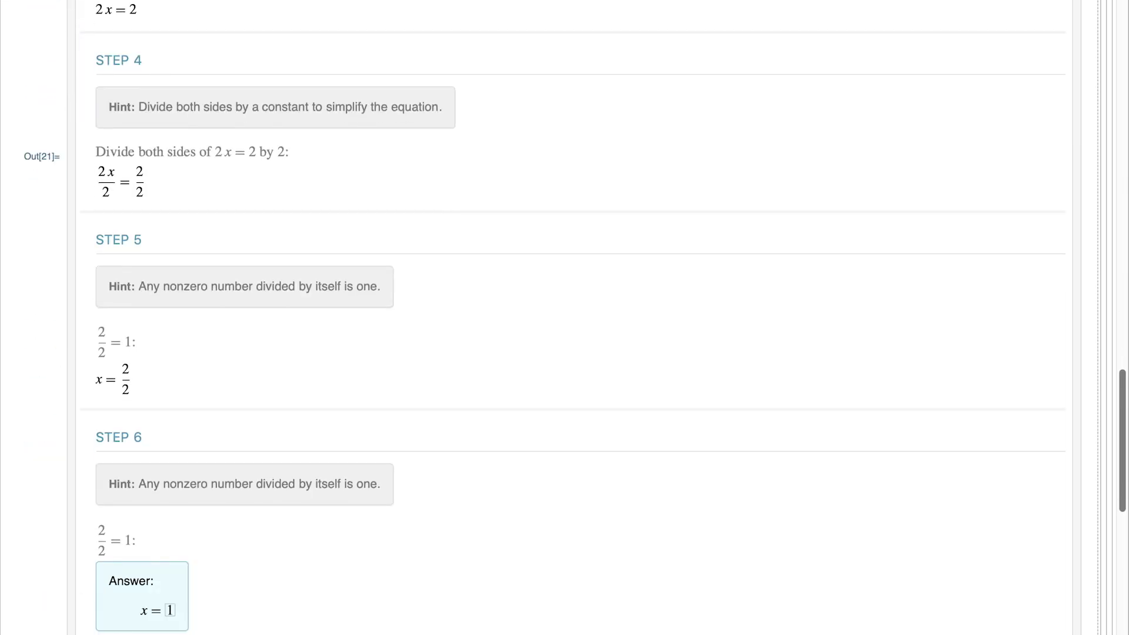
{"action": "scroll", "coordinate": [575, 318], "scroll_direction": "down", "scroll_amount": 4}
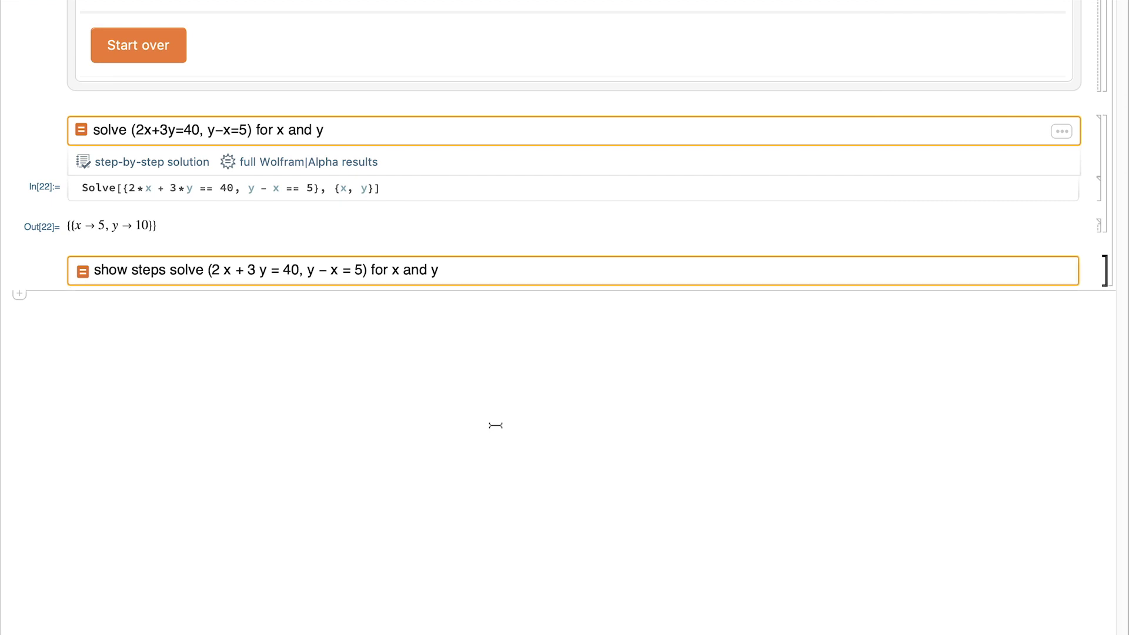
{"action": "left_click", "coordinate": [344, 496]}
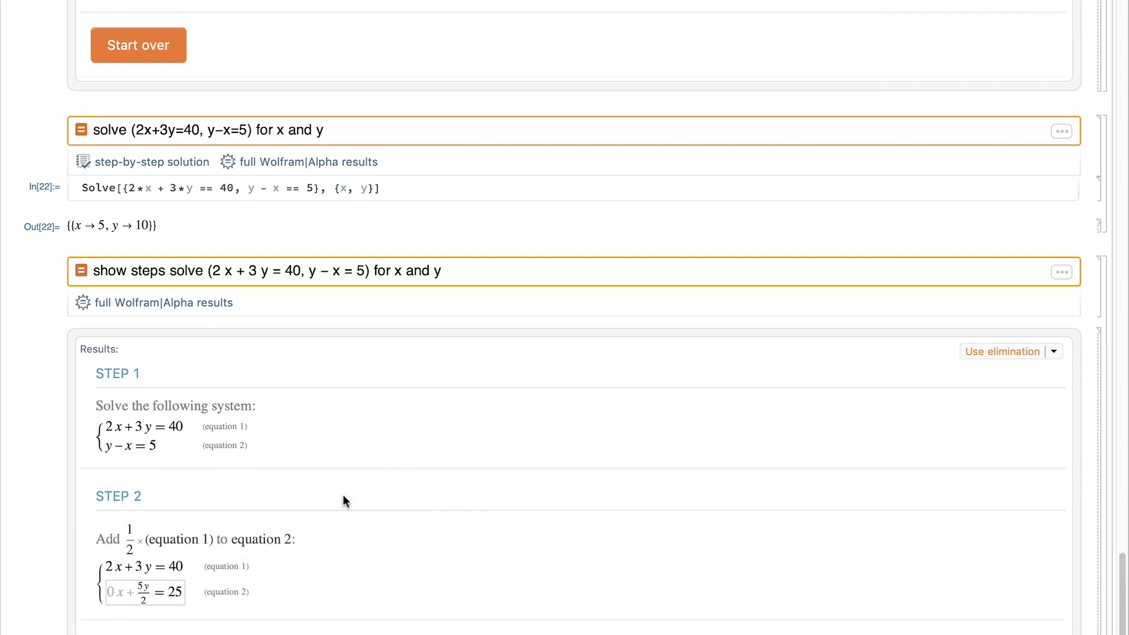
{"action": "scroll", "coordinate": [343, 495], "scroll_direction": "down", "scroll_amount": 12}
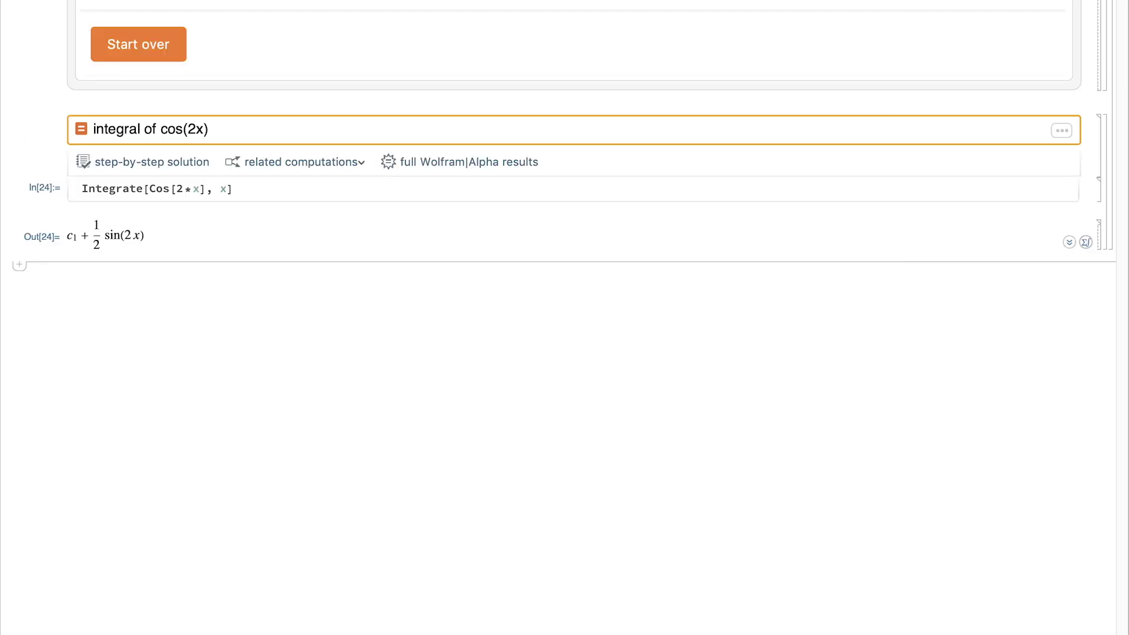
Show all integration steps for cos(2x), then list related computations for the derivative of (x+1)^2
{"action": "left_click", "coordinate": [177, 161]}
{"action": "left_click", "coordinate": [302, 510]}
{"action": "scroll", "coordinate": [1121, 544], "scroll_direction": "down", "scroll_amount": 10}
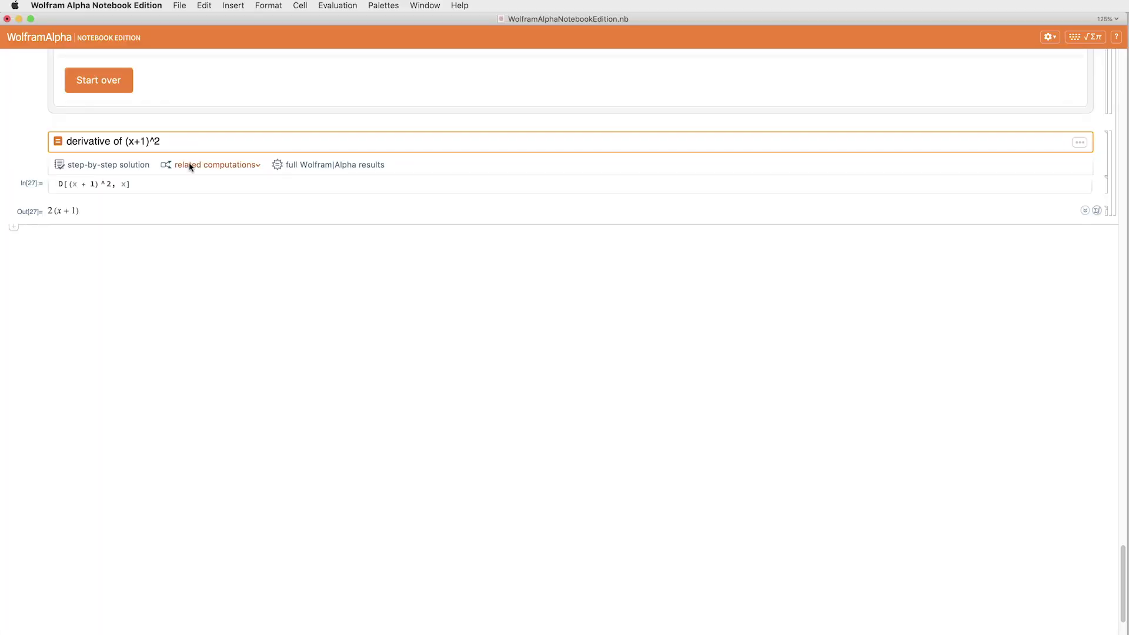
{"action": "left_click", "coordinate": [190, 167]}
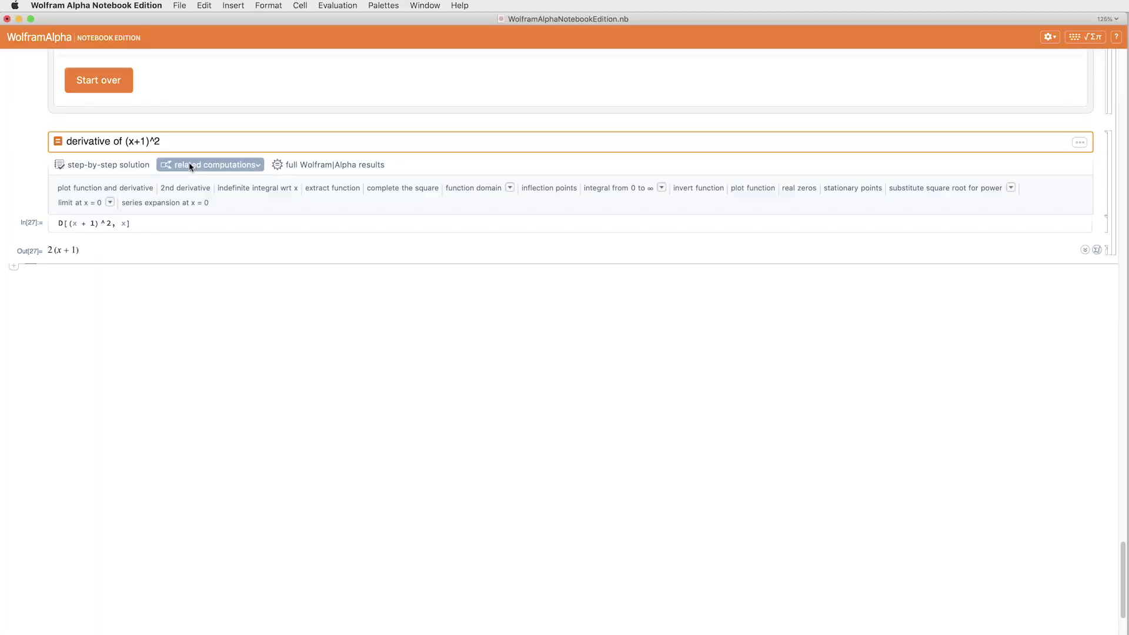
Plot (x+1)^2 with its derivative and compute its limit as x→0, which is 1
{"action": "left_click", "coordinate": [139, 188]}
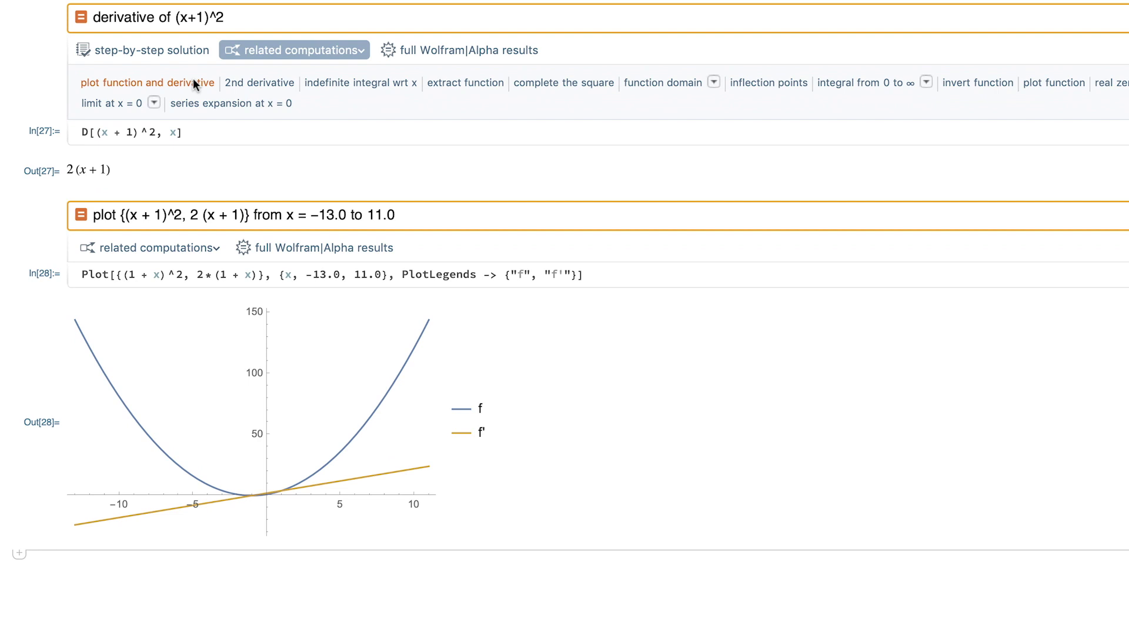
{"action": "left_click", "coordinate": [129, 102]}
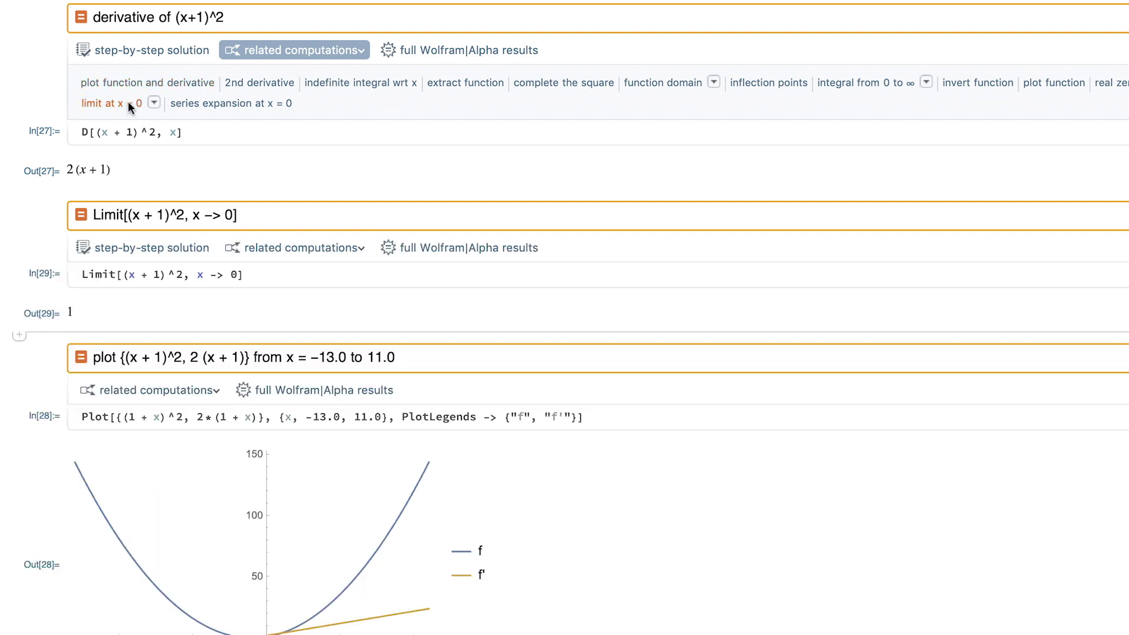